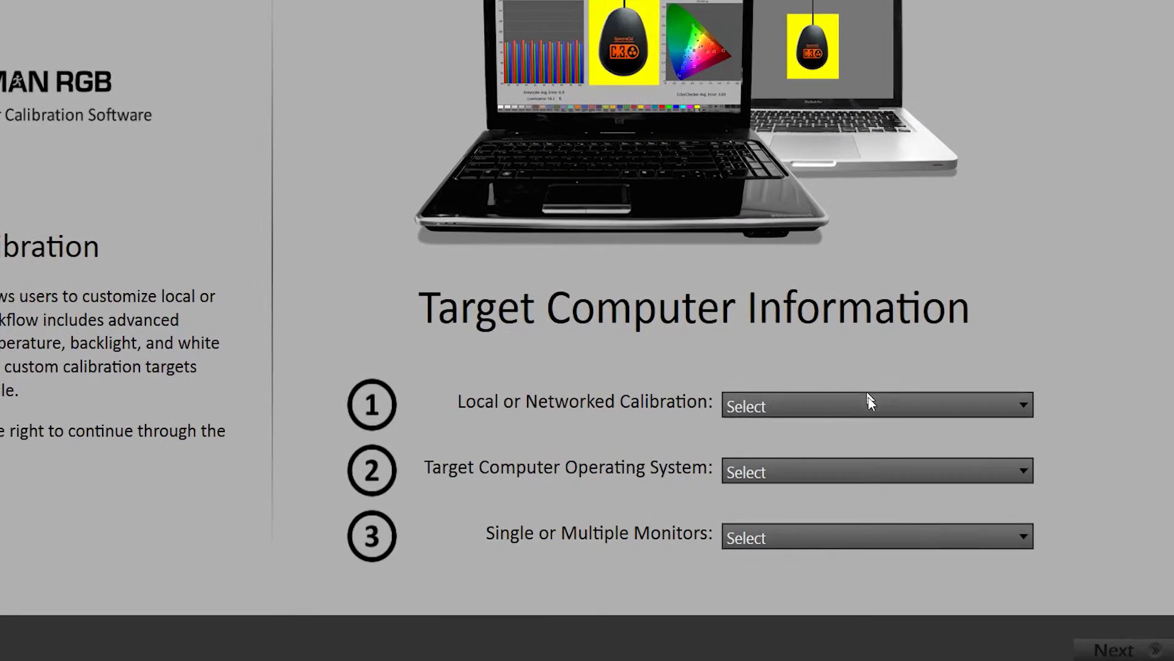
Step: Set the target computer to Networked computer, Windows operating system, Single monitor
click(928, 472)
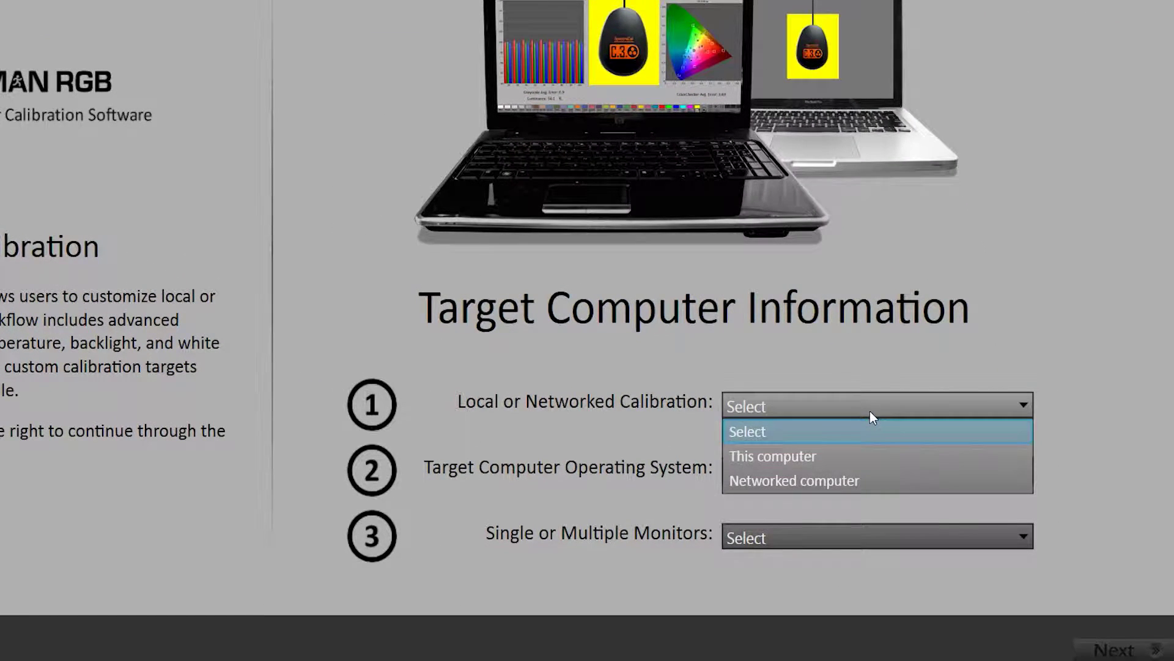
click(856, 483)
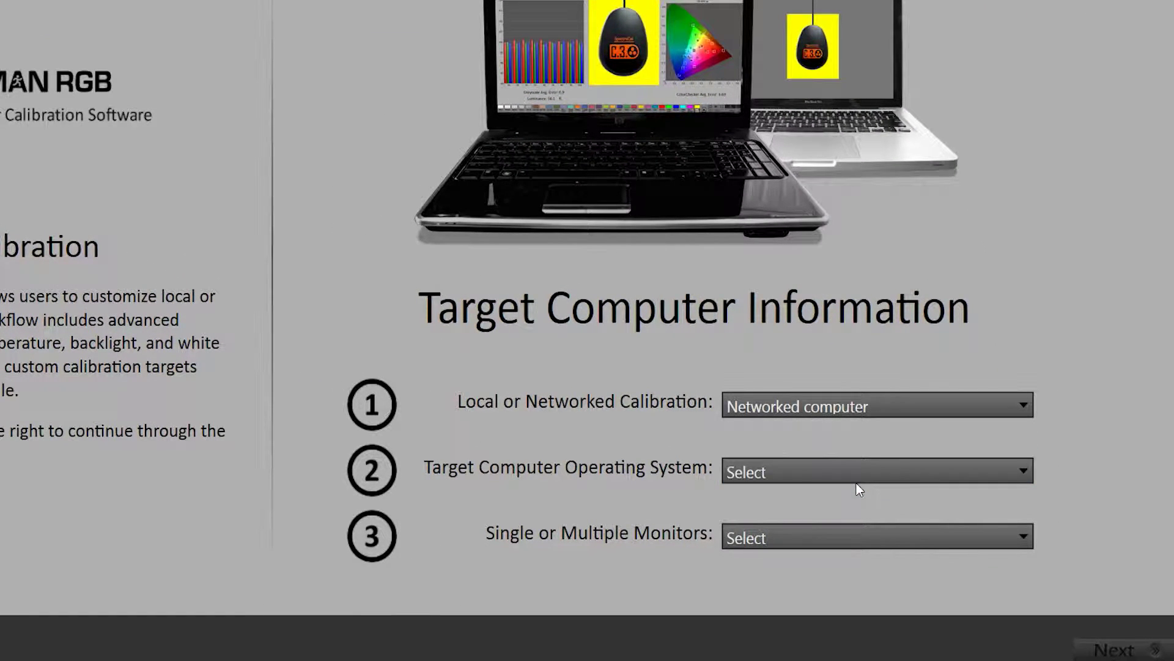
click(897, 475)
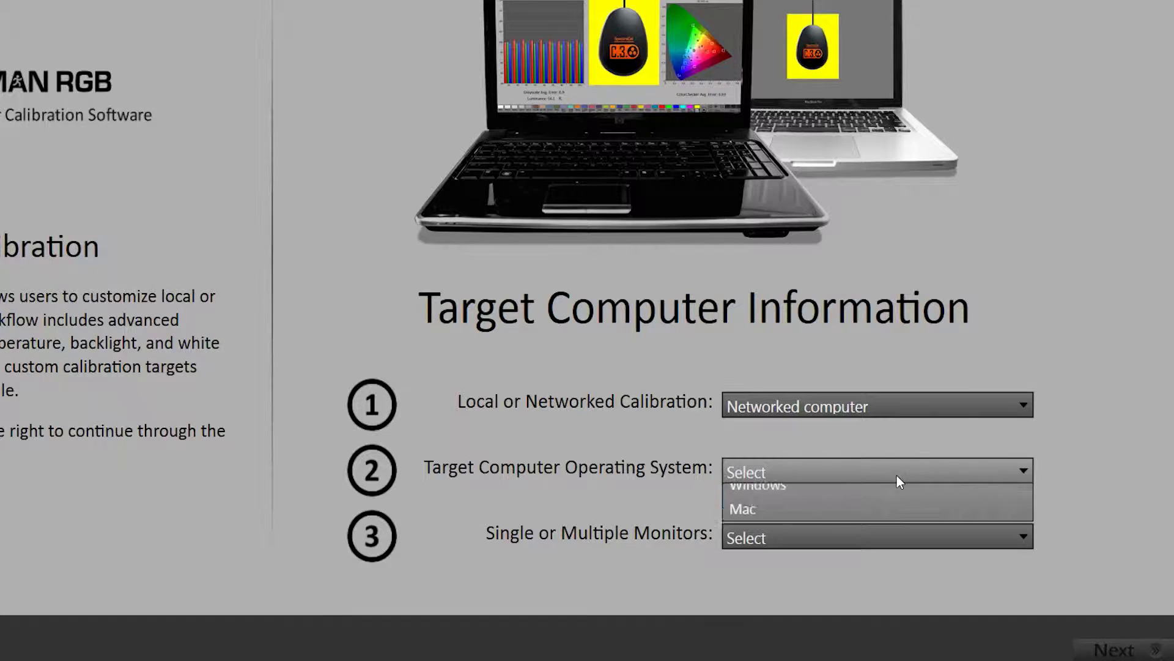
click(880, 521)
click(868, 544)
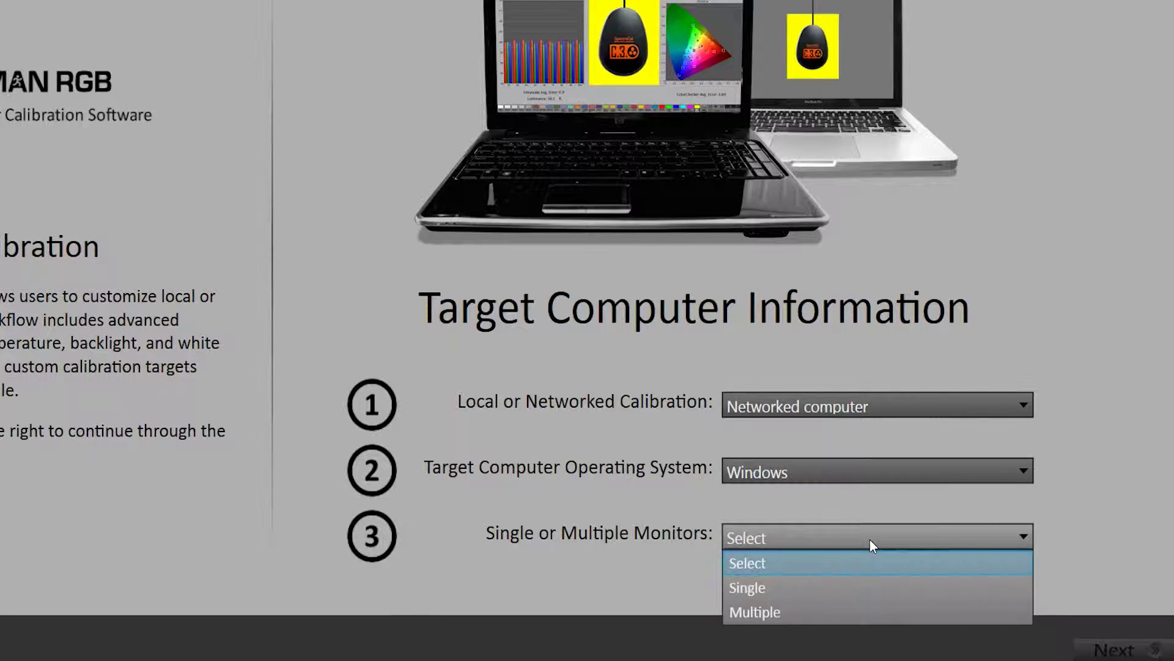
click(860, 584)
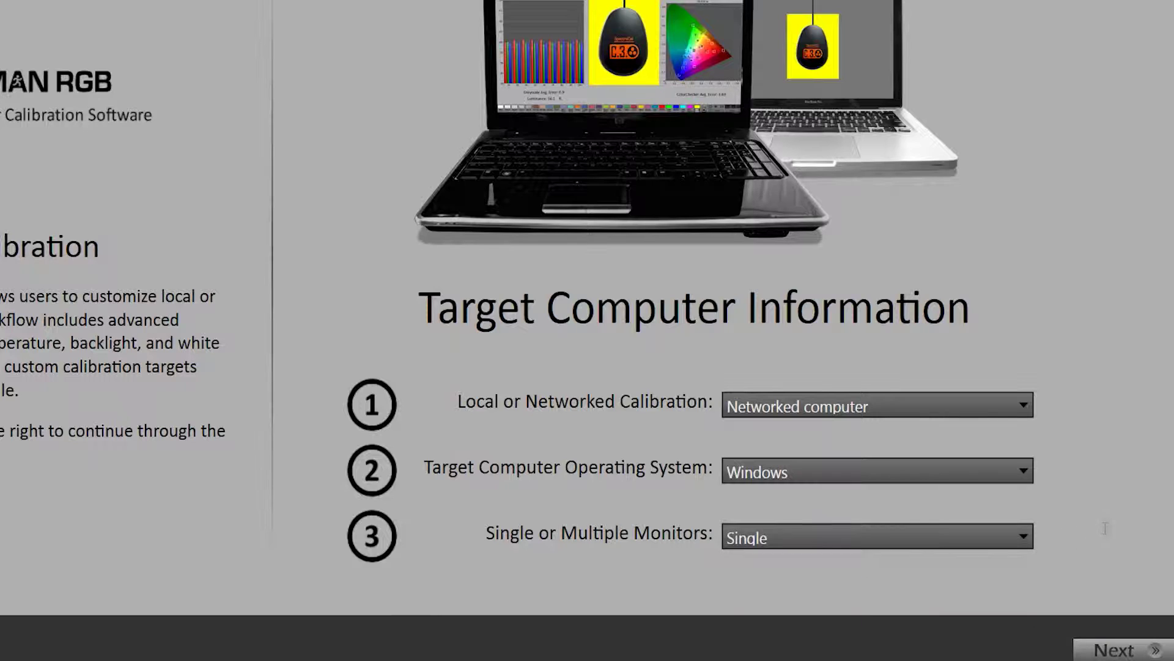
Step: Connect to the networked machine Infinty as the pattern source
click(1115, 639)
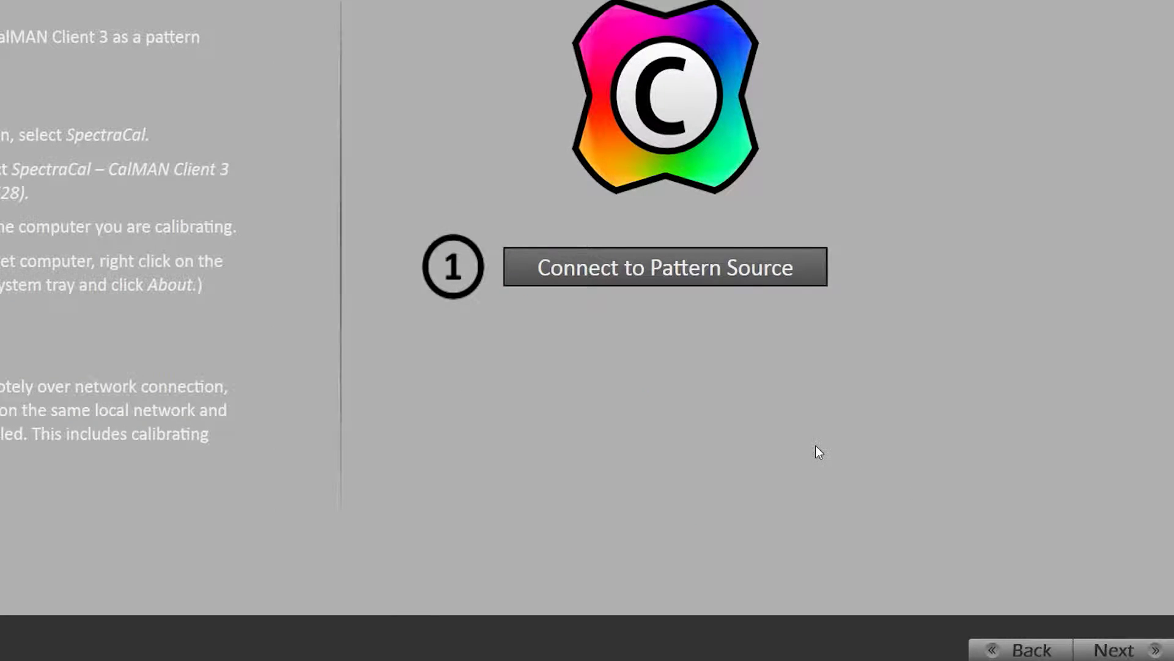
click(751, 270)
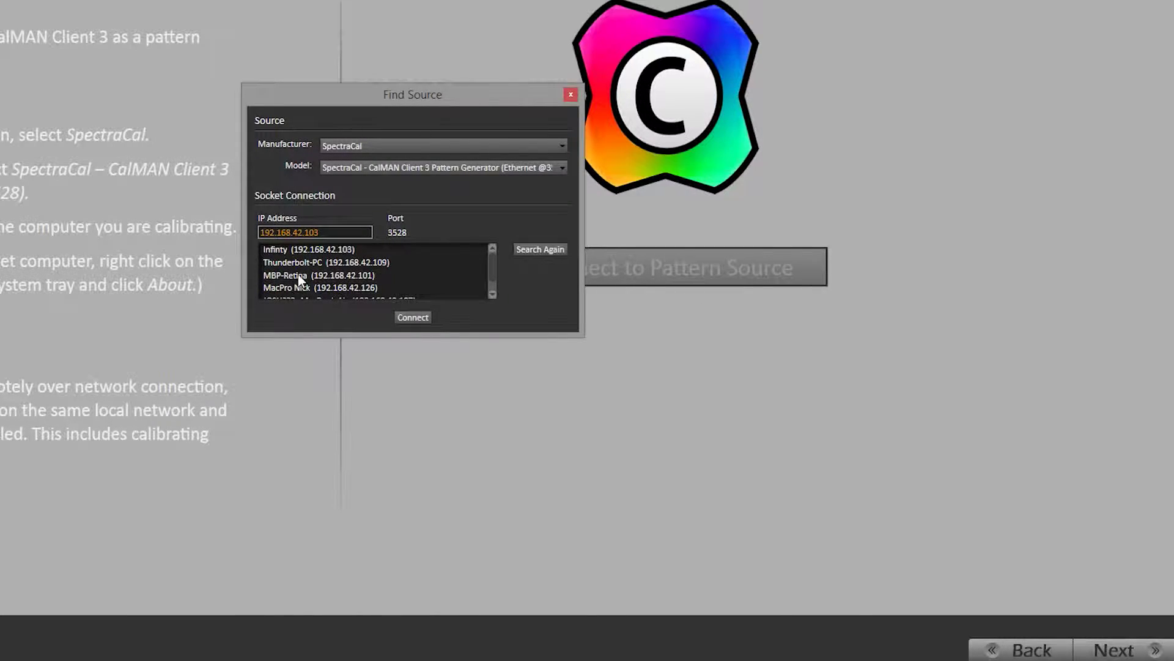
click(306, 252)
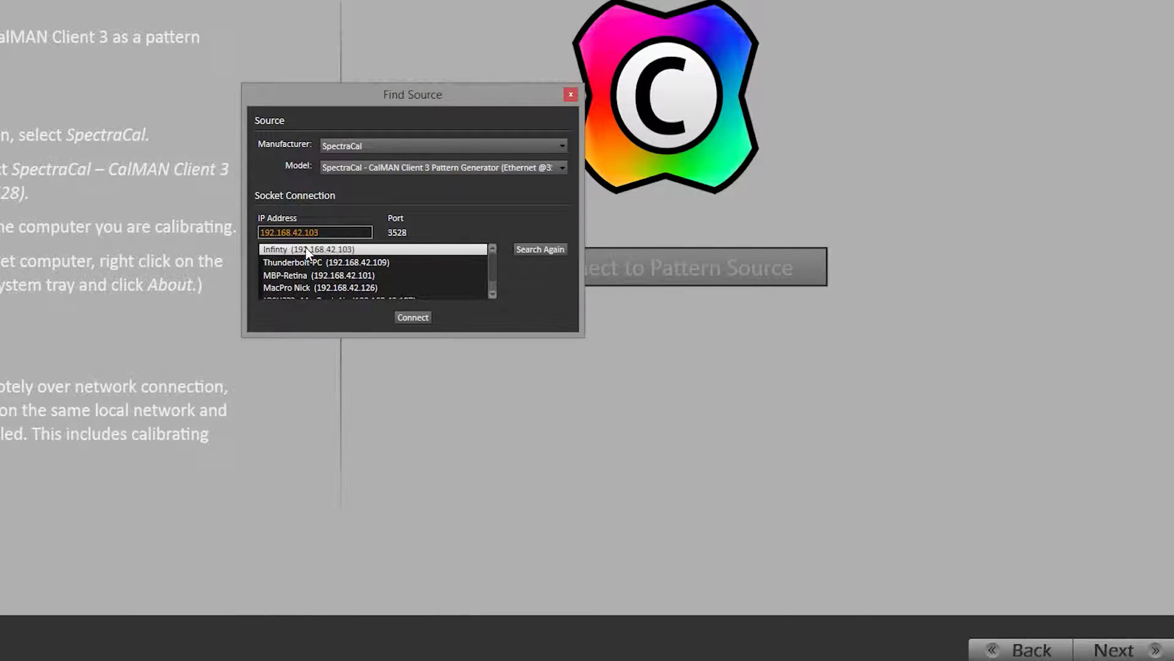
click(407, 317)
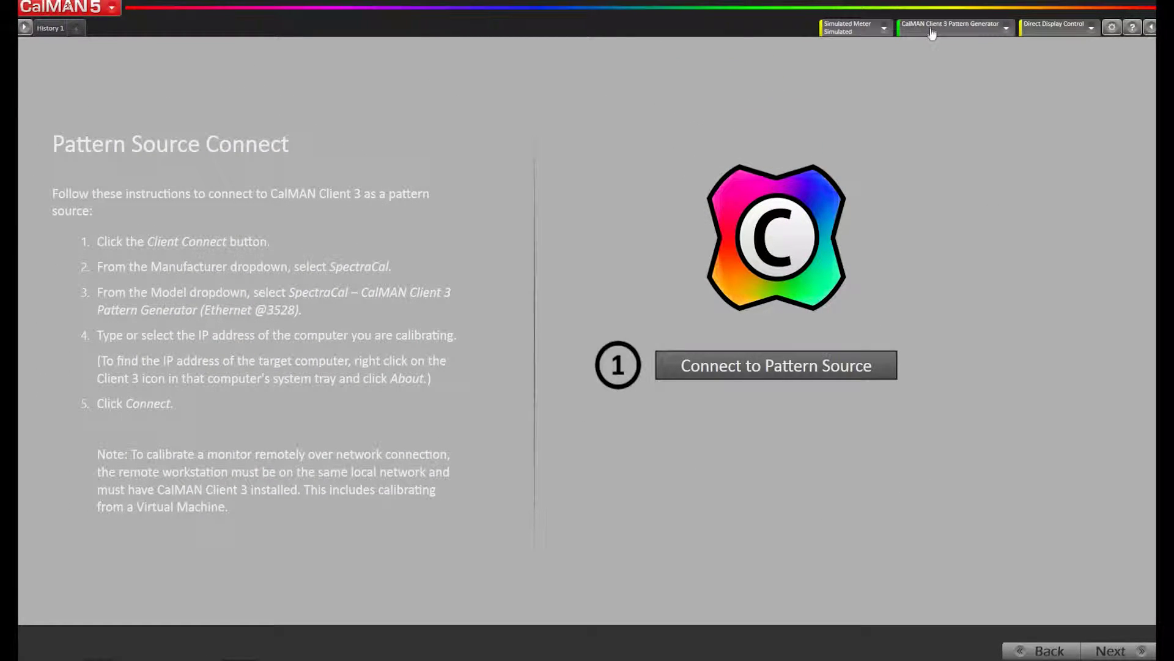
Step: Connect the Infinty calibration client and advance to the Meter Connect page
click(1109, 652)
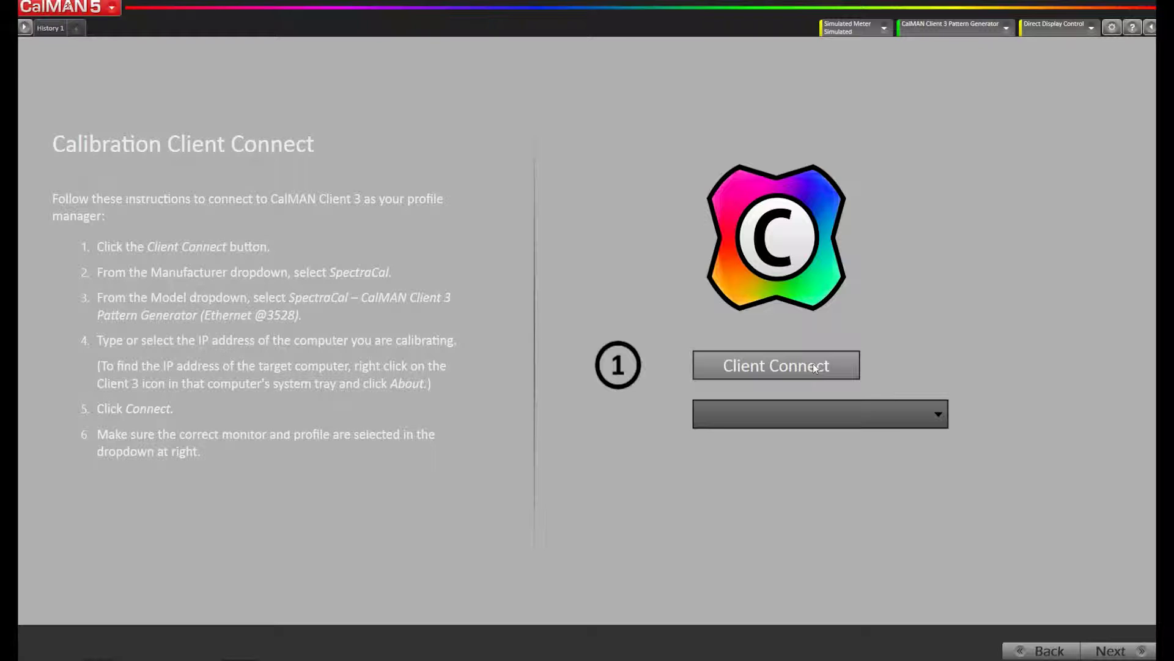
click(813, 363)
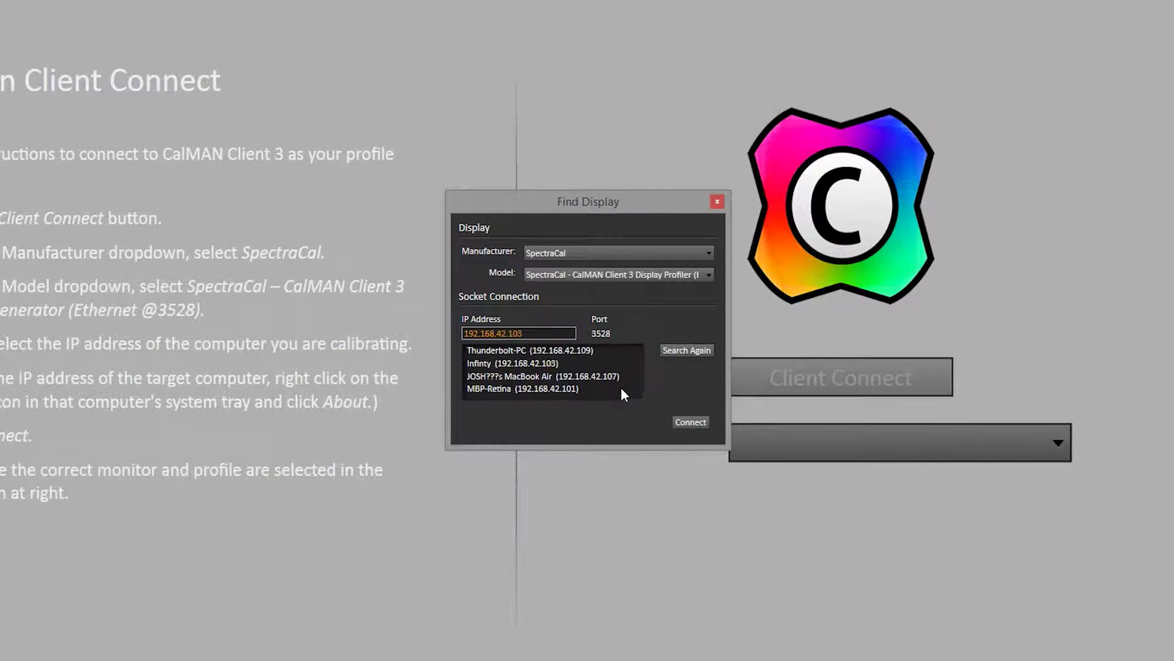
click(545, 362)
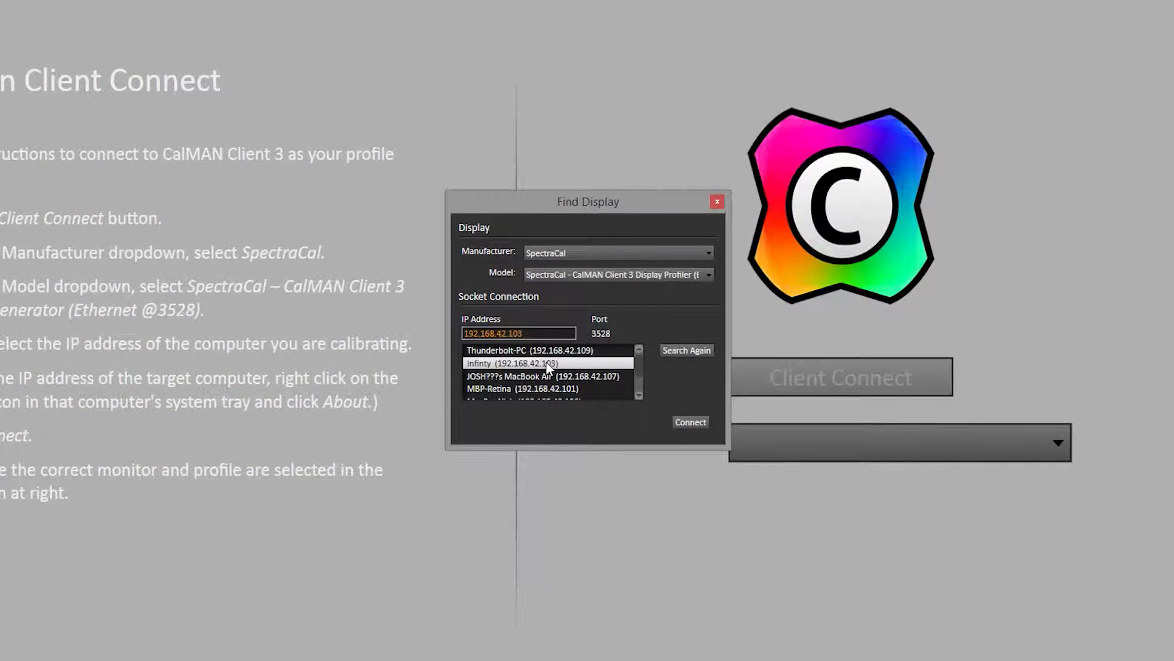
click(687, 425)
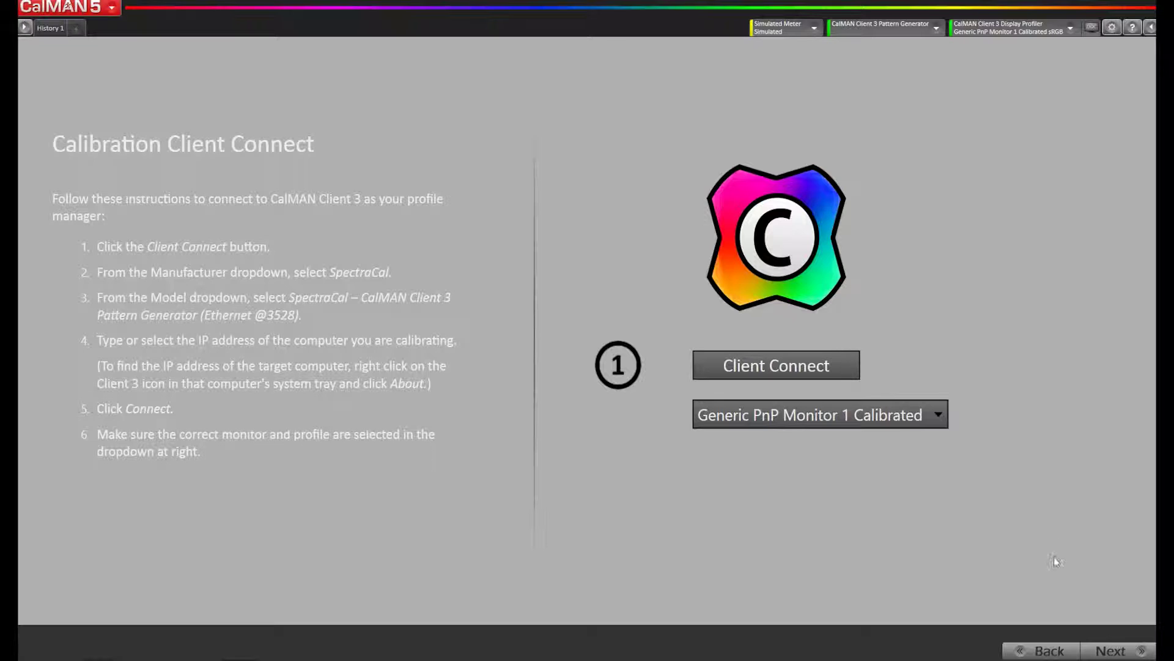
click(1113, 651)
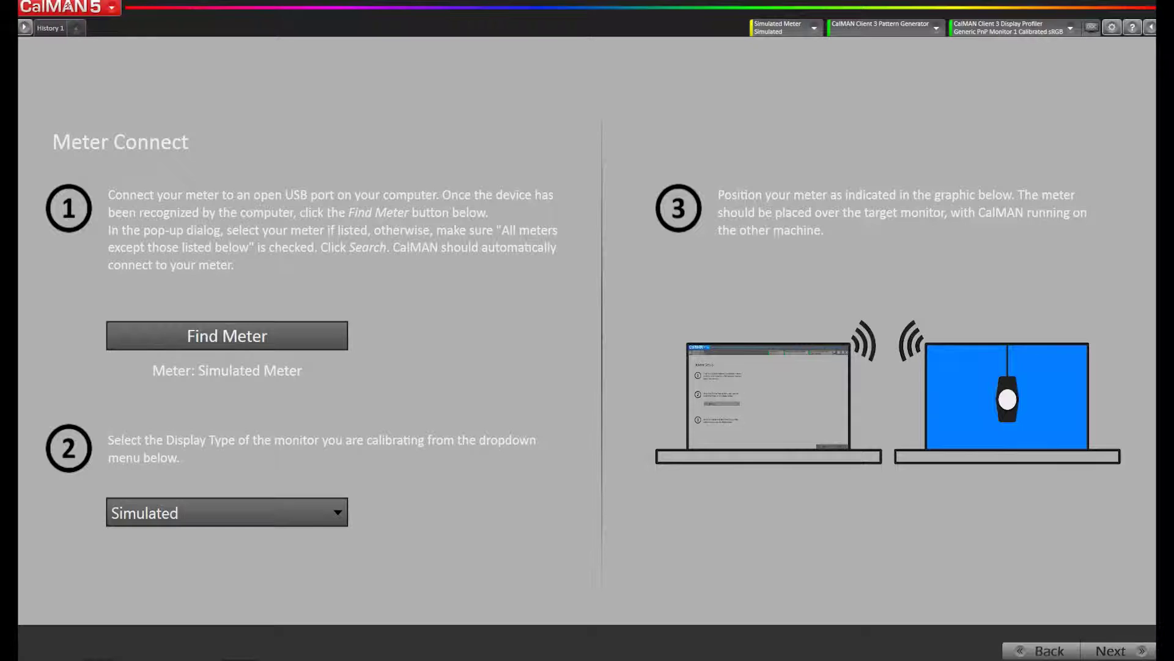
Step: Find and connect the SpectraCal C6 meter, with display type LCD (LED White)
click(236, 338)
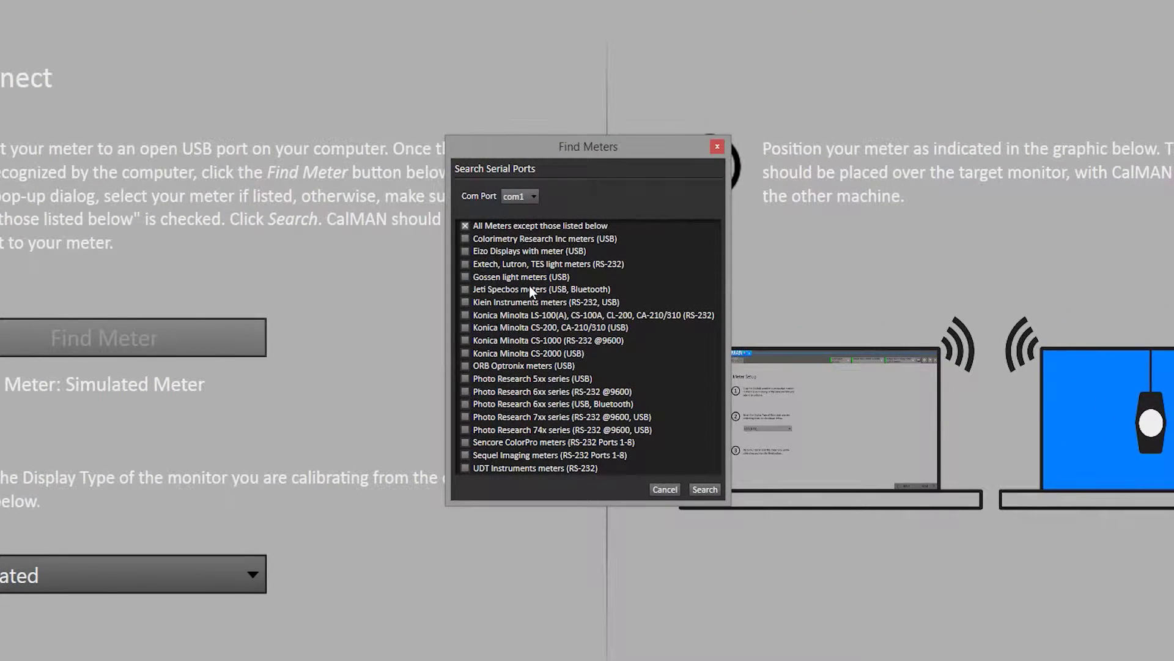
click(714, 489)
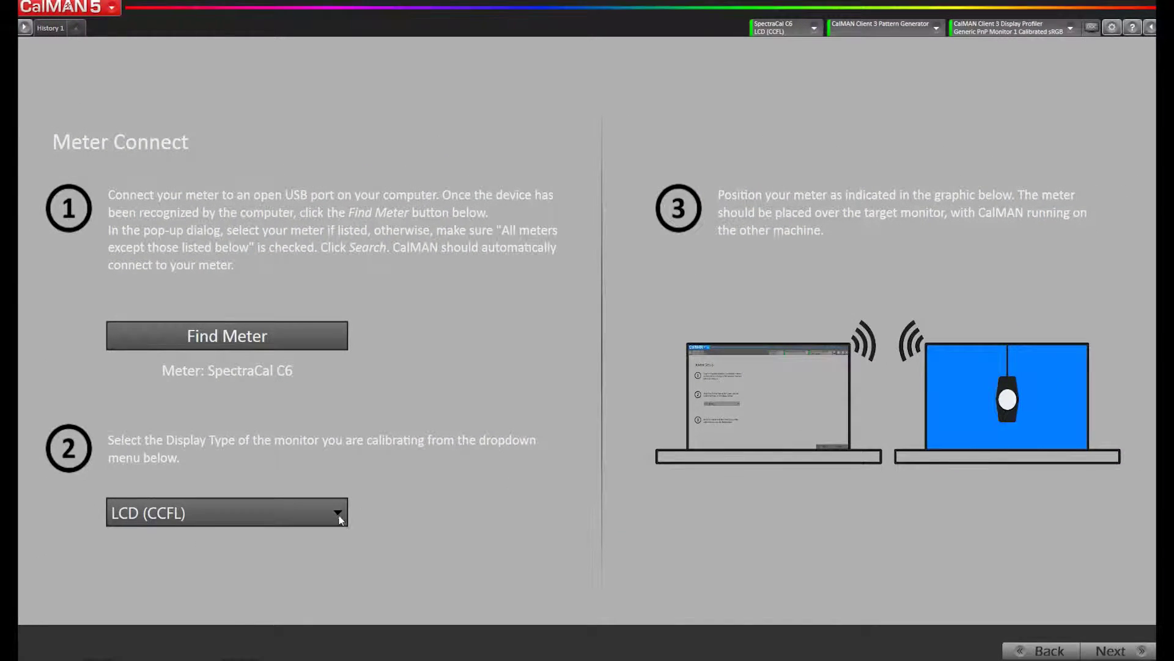
click(225, 588)
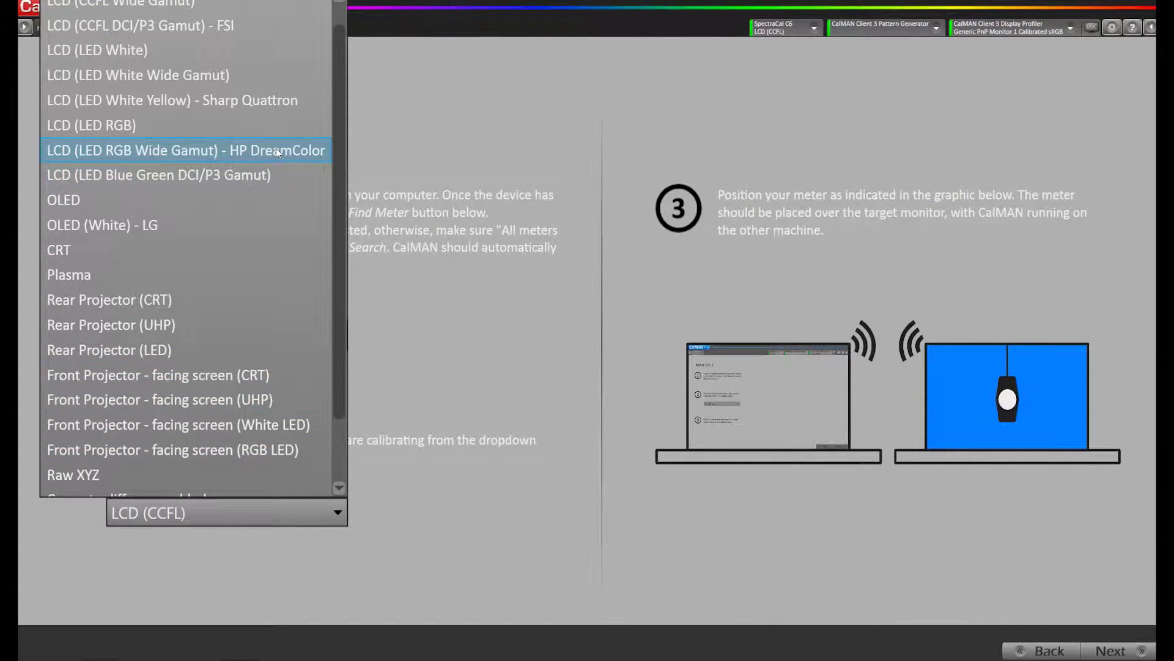
click(238, 56)
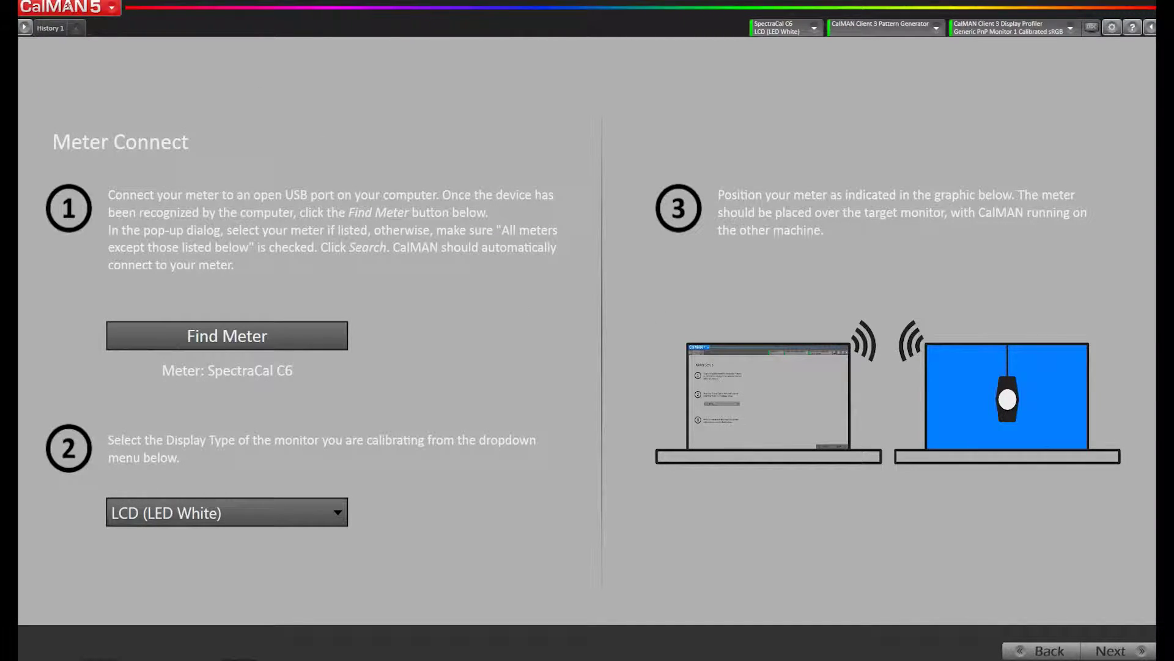
Step: Advance to Session Options, keeping white point D65 and gamma sRGB
click(1093, 644)
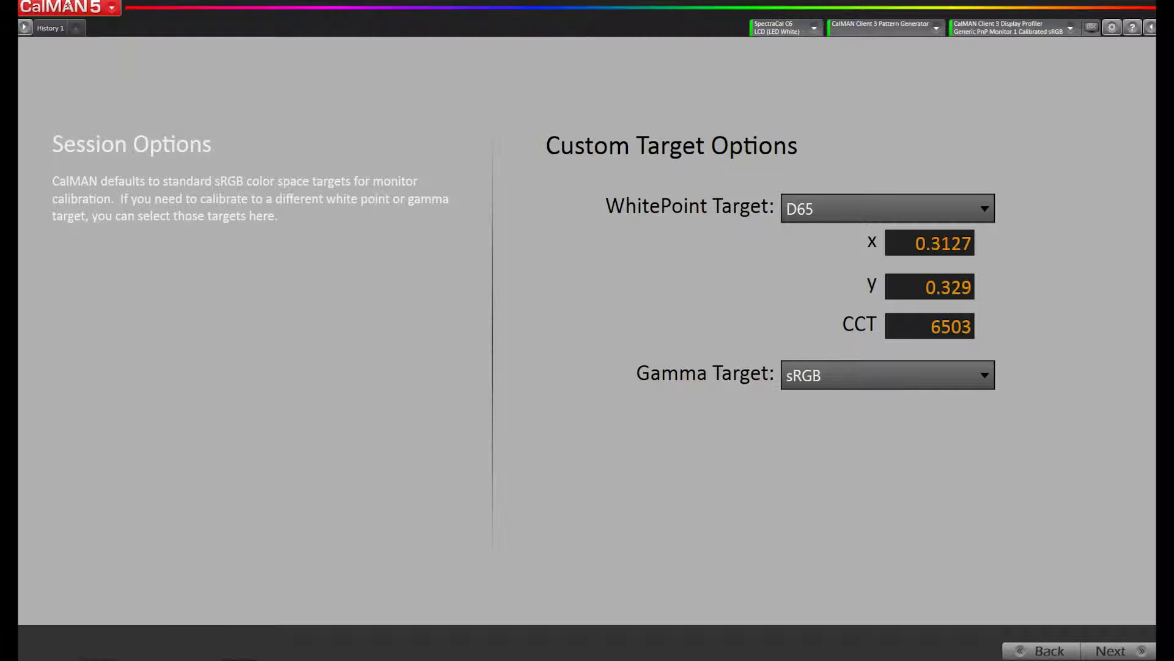
Step: Read the pre-calibration series: greyscale error 14.59, 169.6 cd/m², ColorChecker error 12
click(1142, 650)
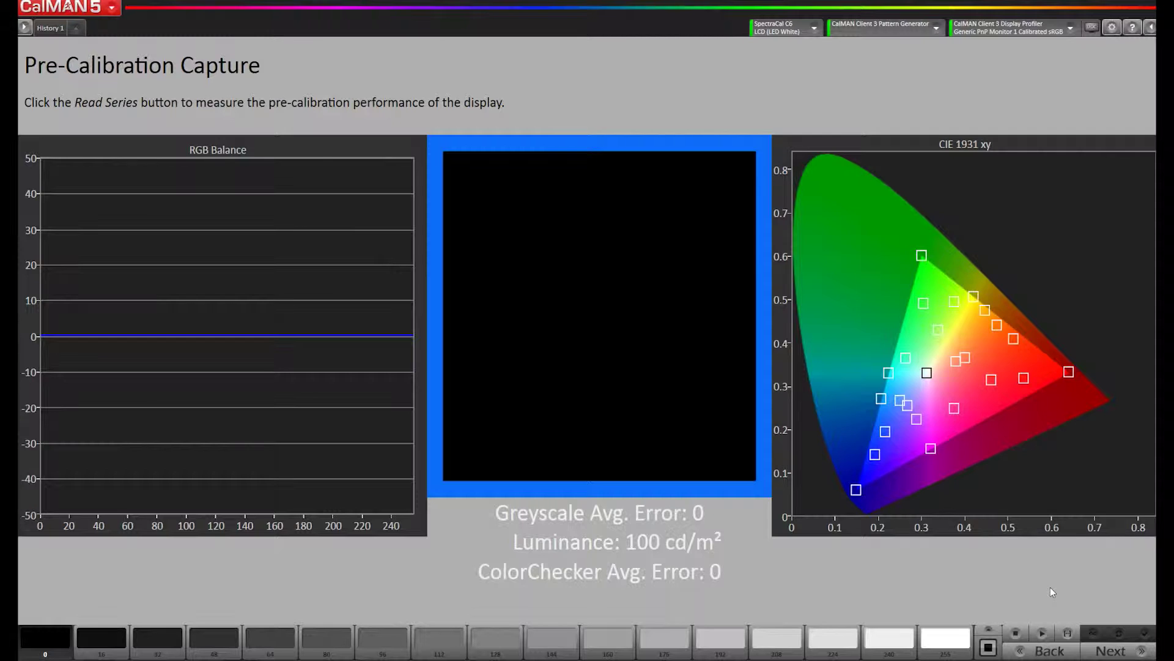
click(1066, 633)
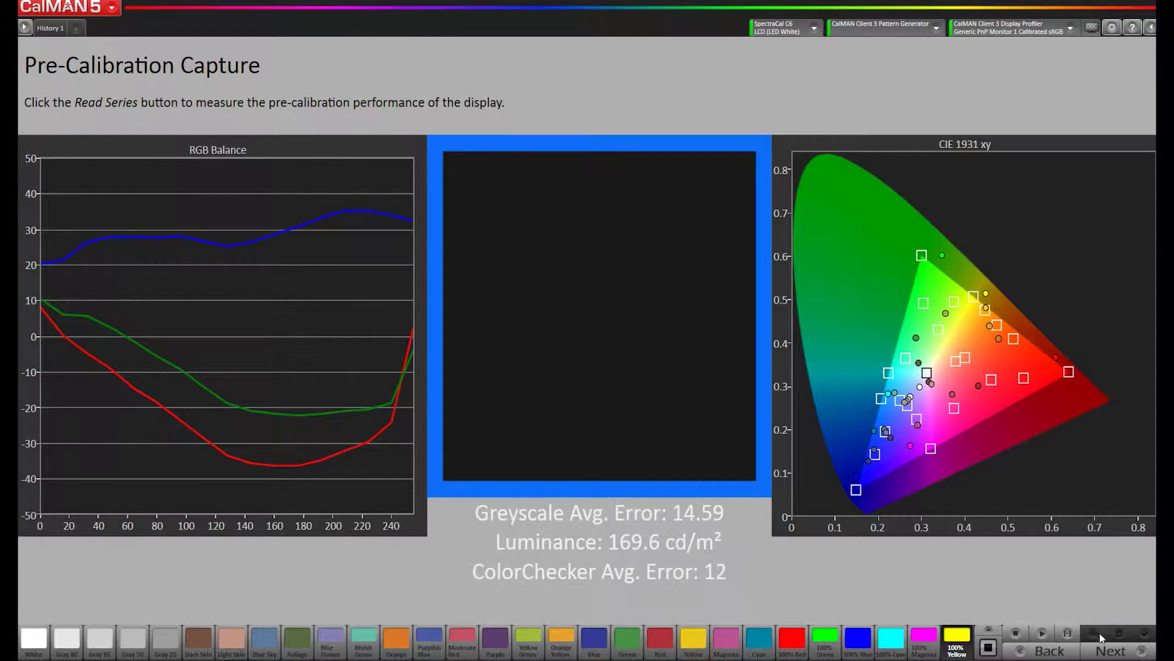
Step: Read the Dynamic Range luminance series for the 230–255 patches
click(1110, 653)
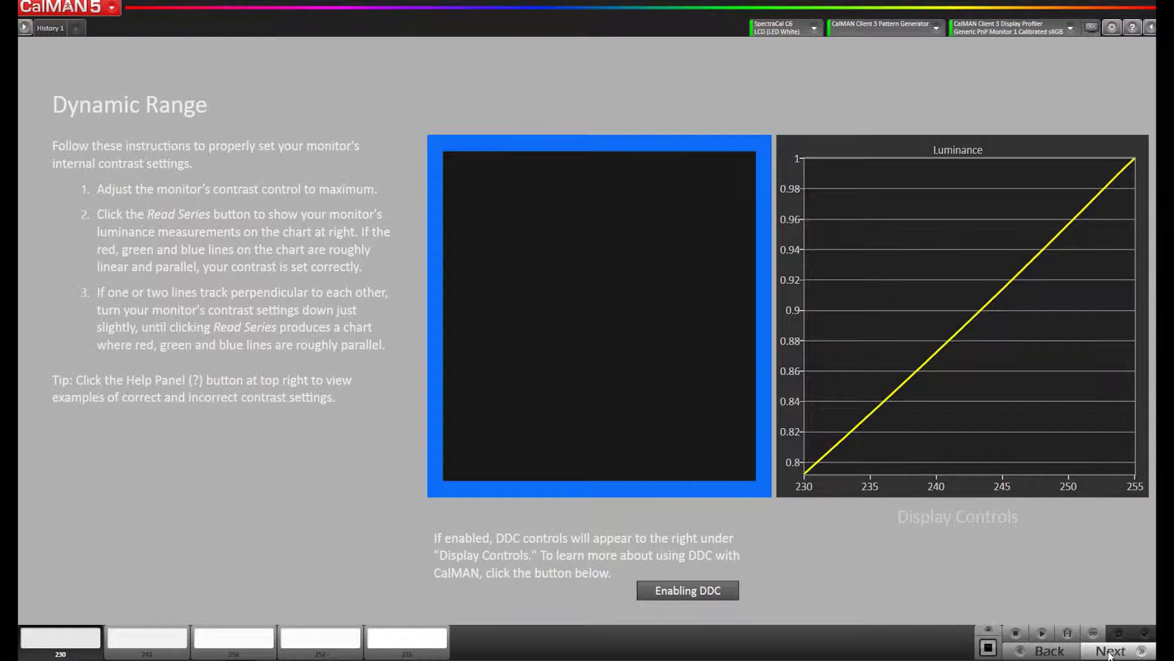
click(1074, 639)
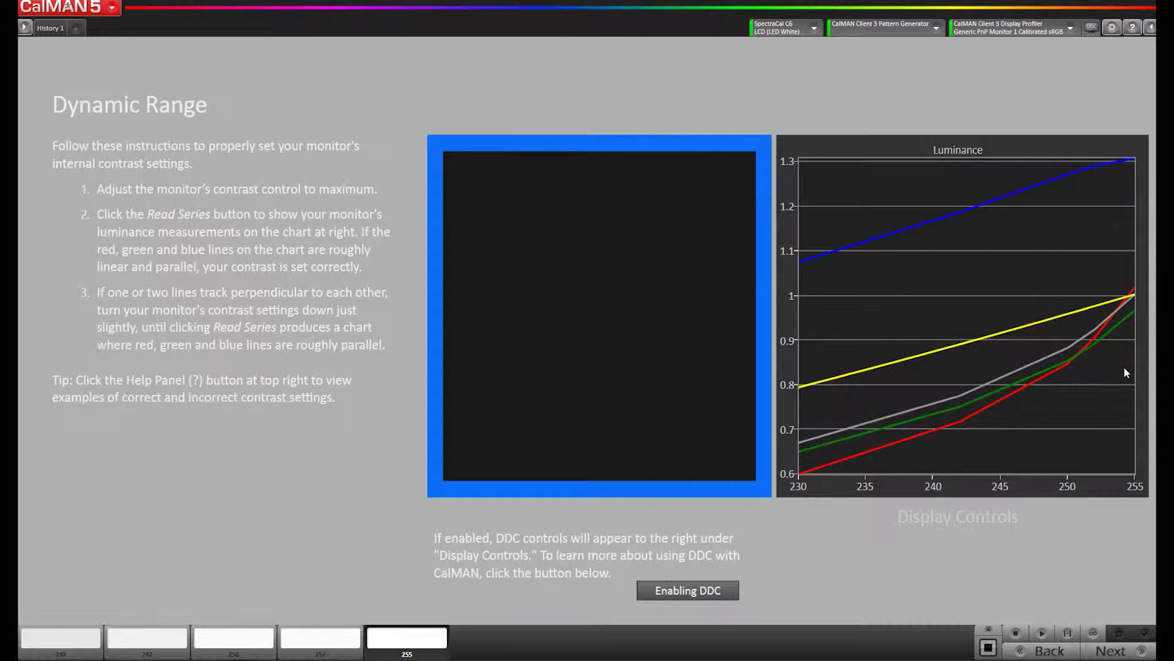
Step: Read the Monitor Optimization RGB balance series, averaging DeltaE 14.1668
click(1107, 652)
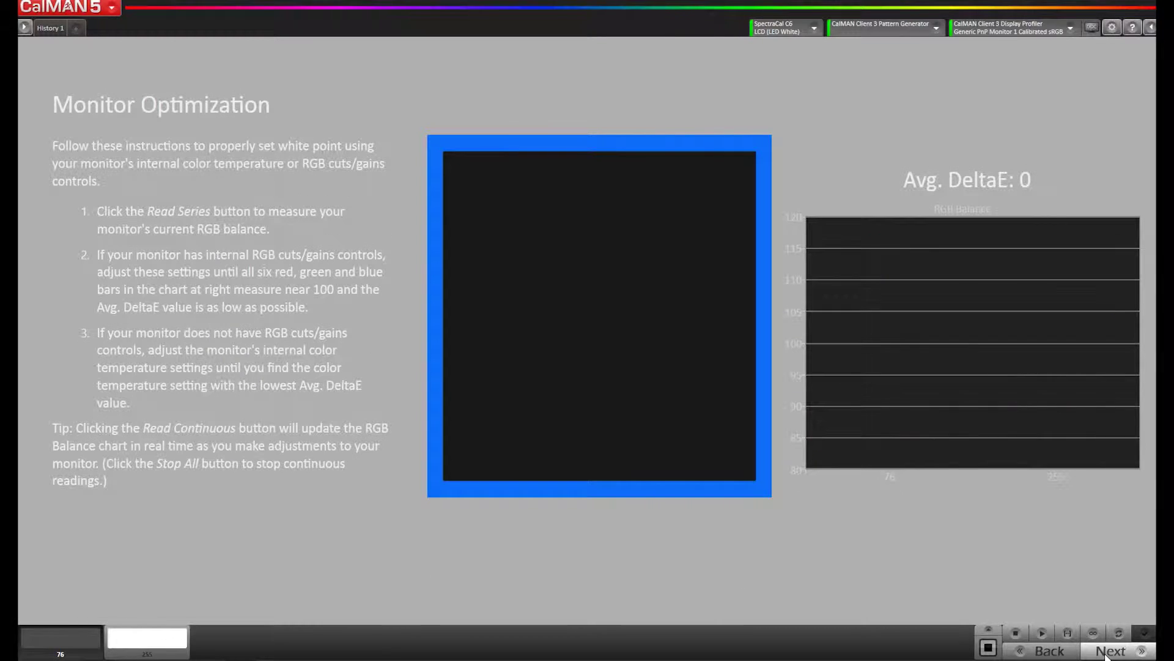
click(1068, 632)
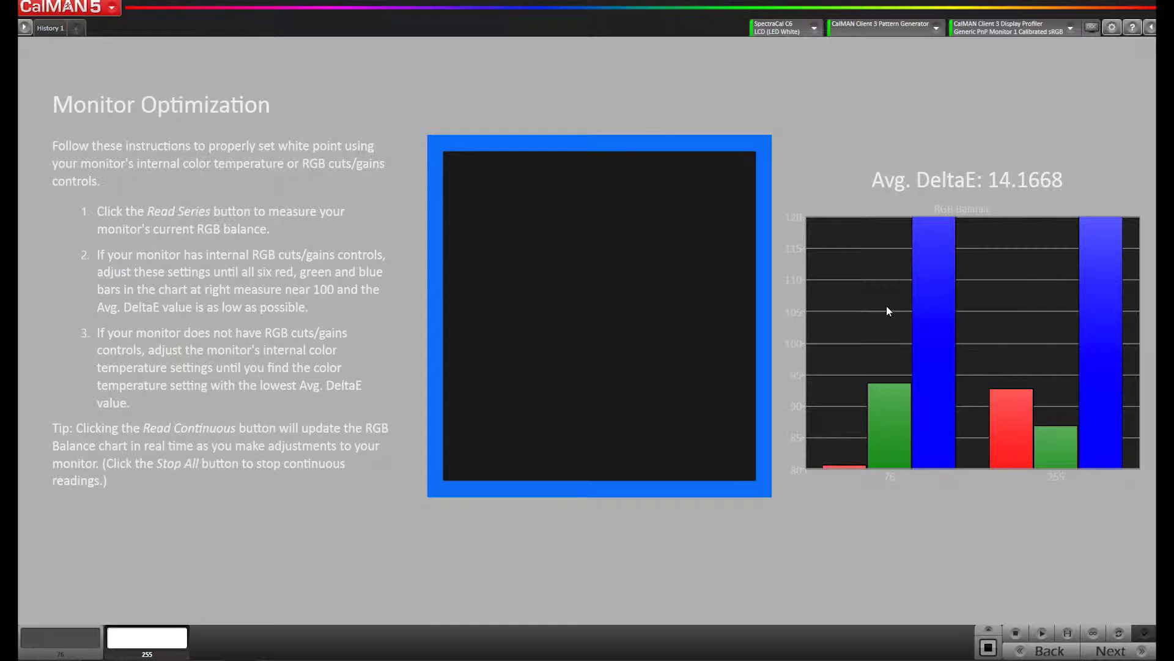
mouse_move(925, 301)
Step: Measure the white patch on Luminance Adjust, reading 158.2 cd/m²
click(1102, 651)
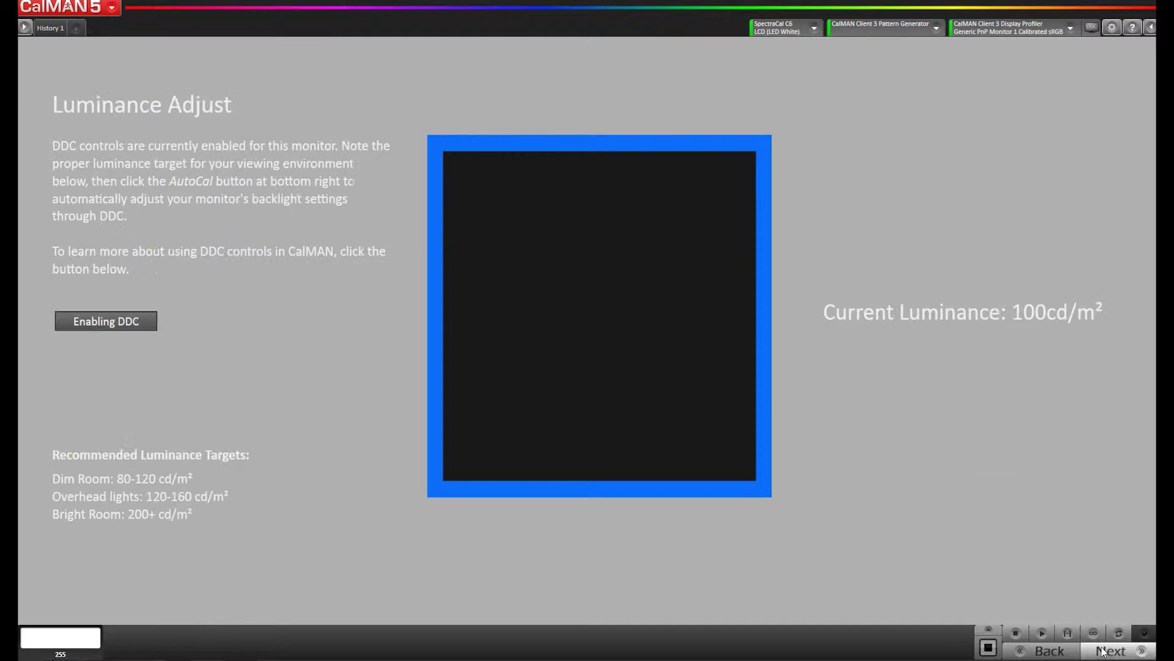
click(1069, 633)
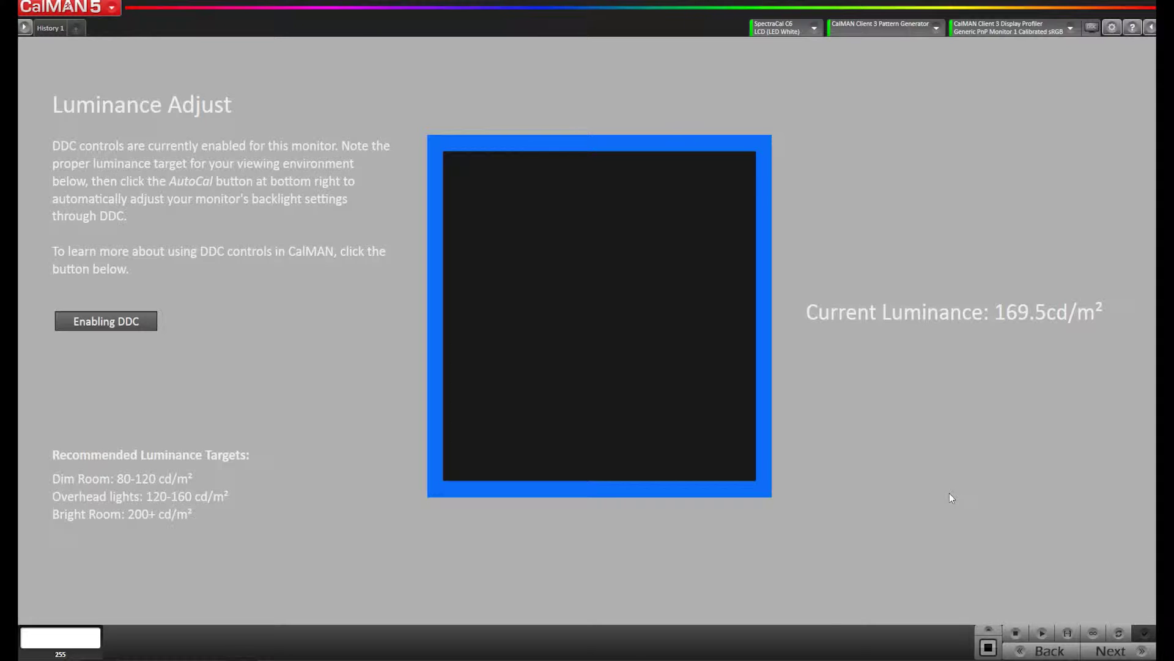
click(1043, 632)
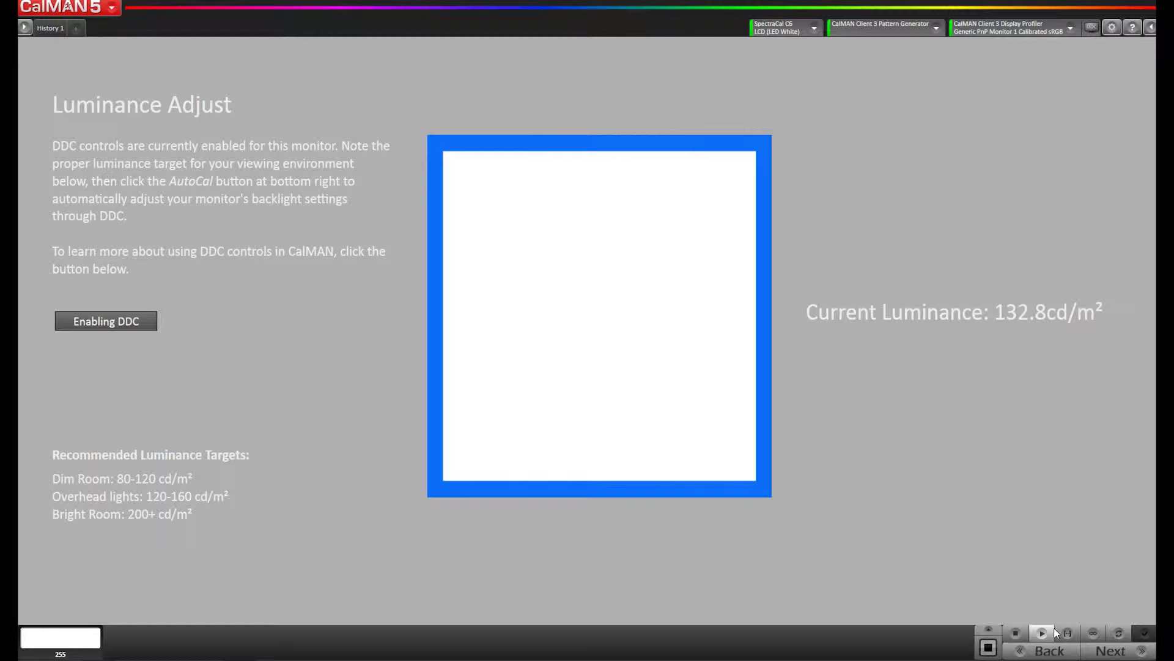
click(1044, 637)
Step: Run gamma curve AutoCal with 14 - PC (0-255) points and DeltaE 0.5 target
click(1121, 652)
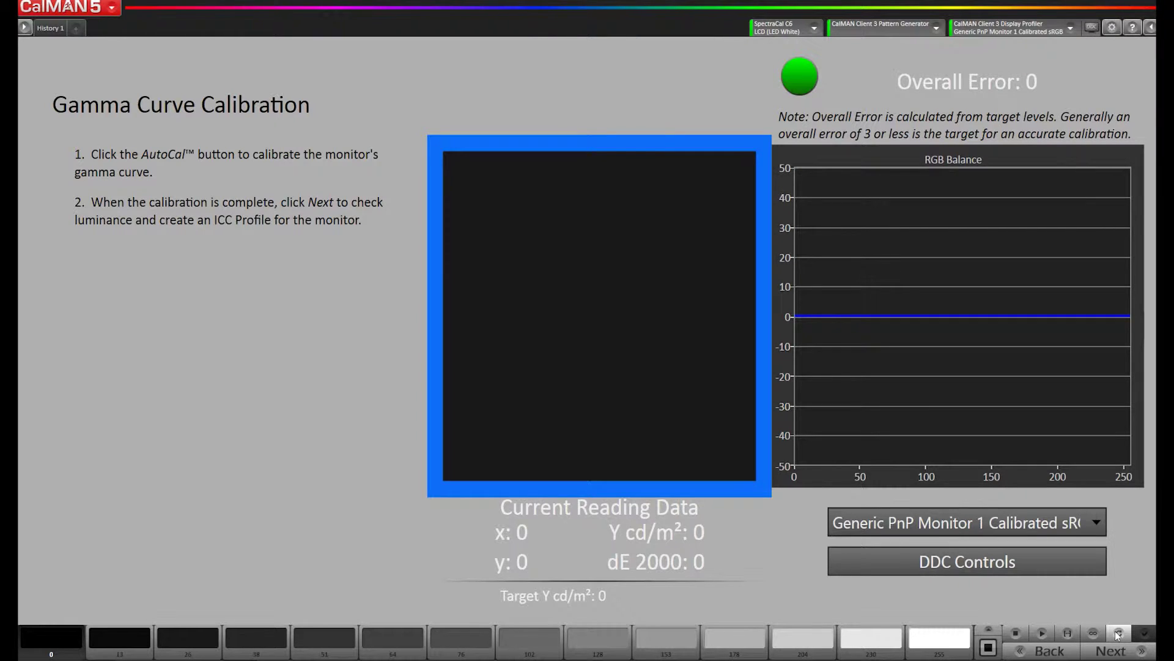
click(1119, 634)
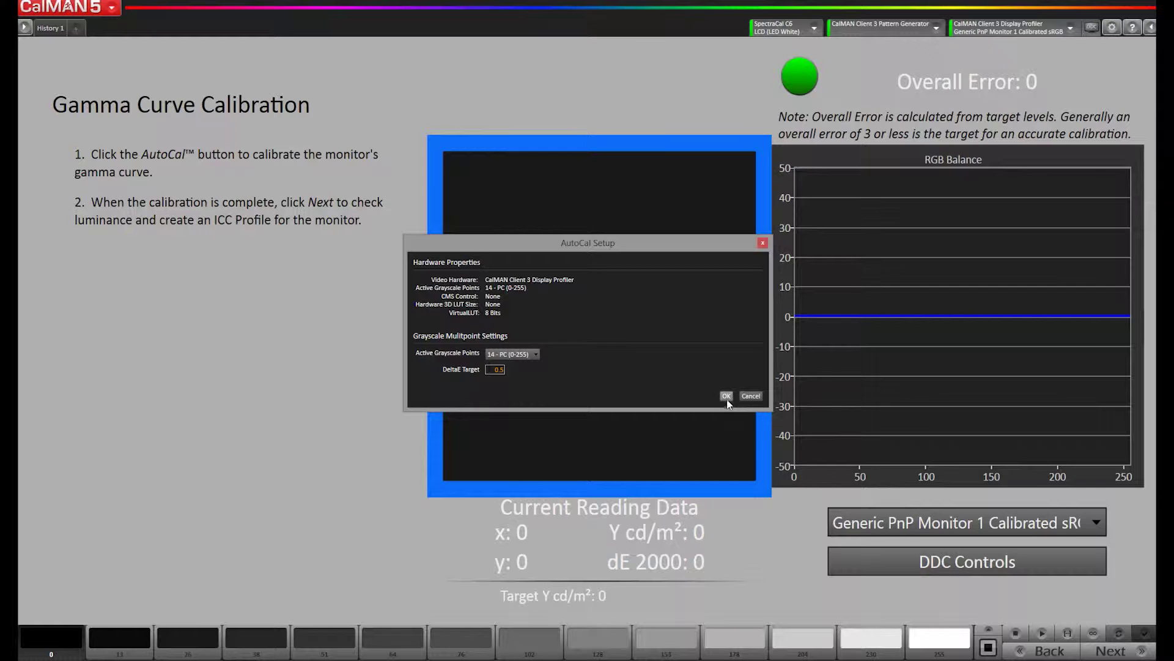
click(726, 396)
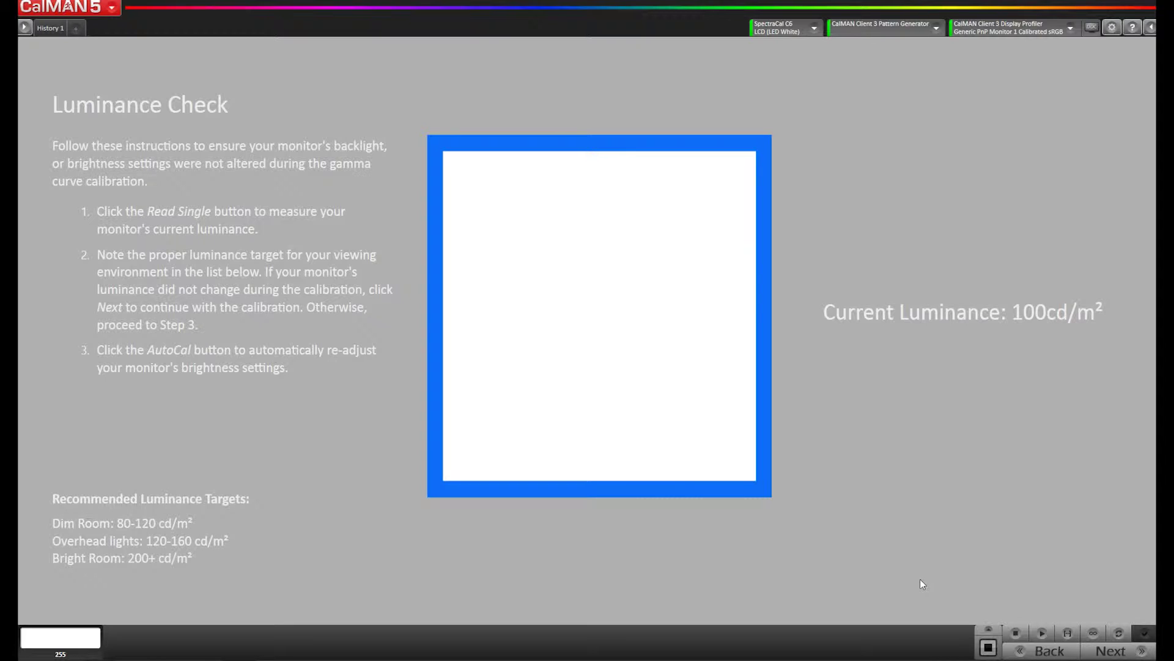
Step: Recheck luminance continuously at about 154.1 cd/m², then advance to Create ICC Profile
click(1041, 635)
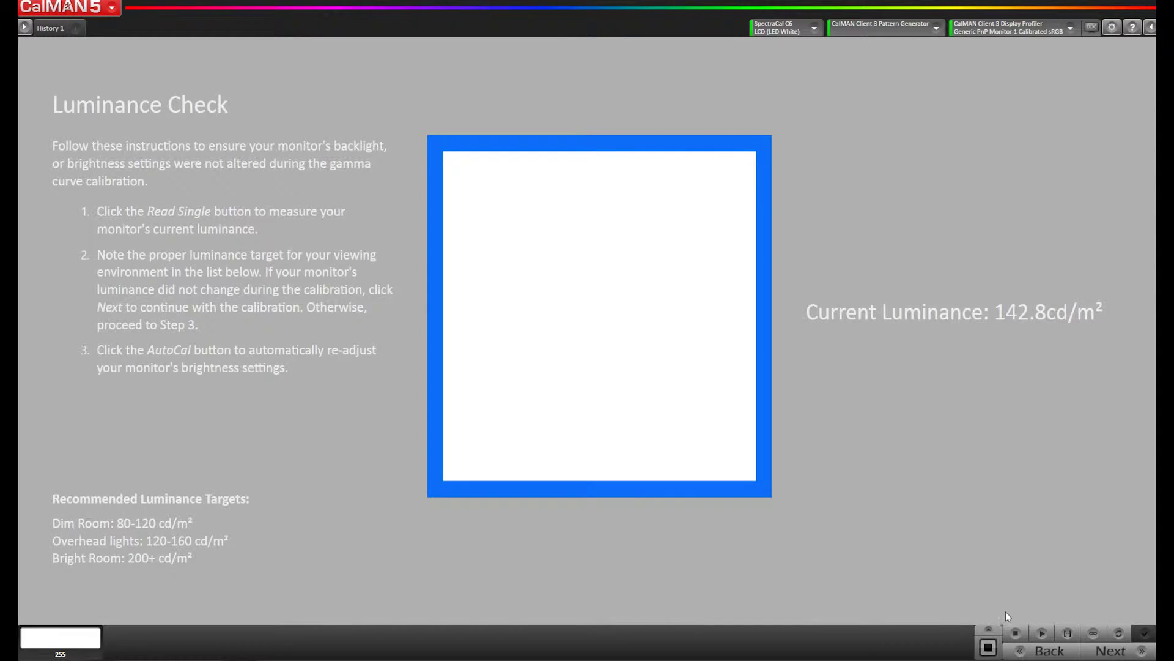
click(1042, 633)
click(1129, 652)
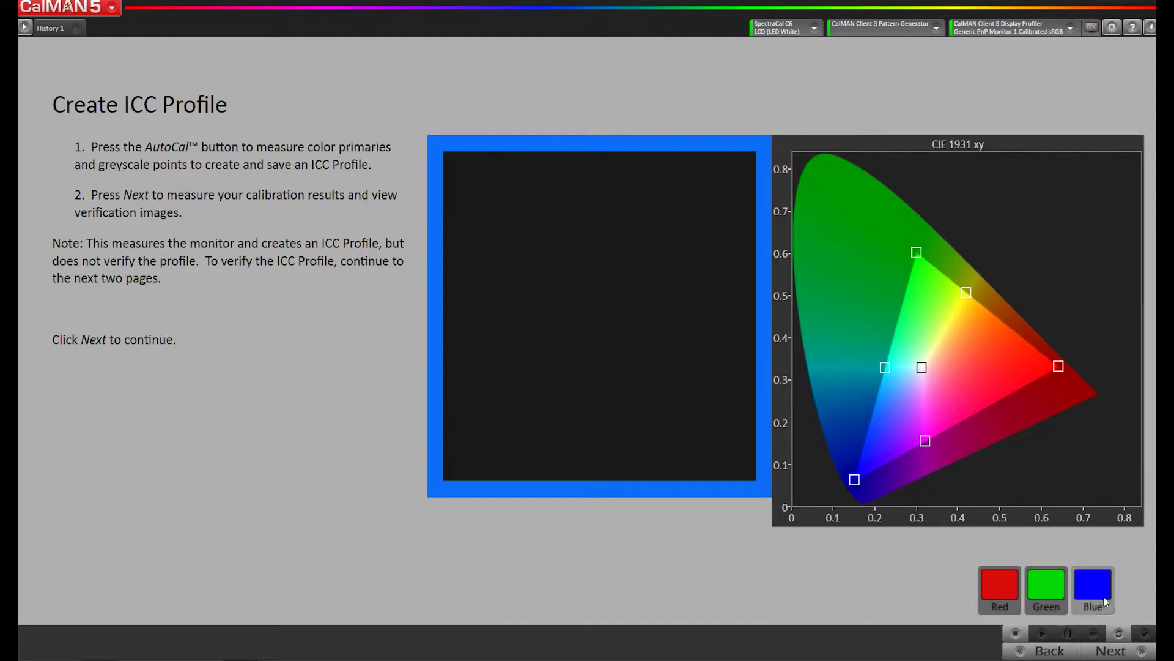
Step: Build an ICC_v2 Matrix profile from 21 grayscale points in 5% steps, then proceed to results
click(1121, 636)
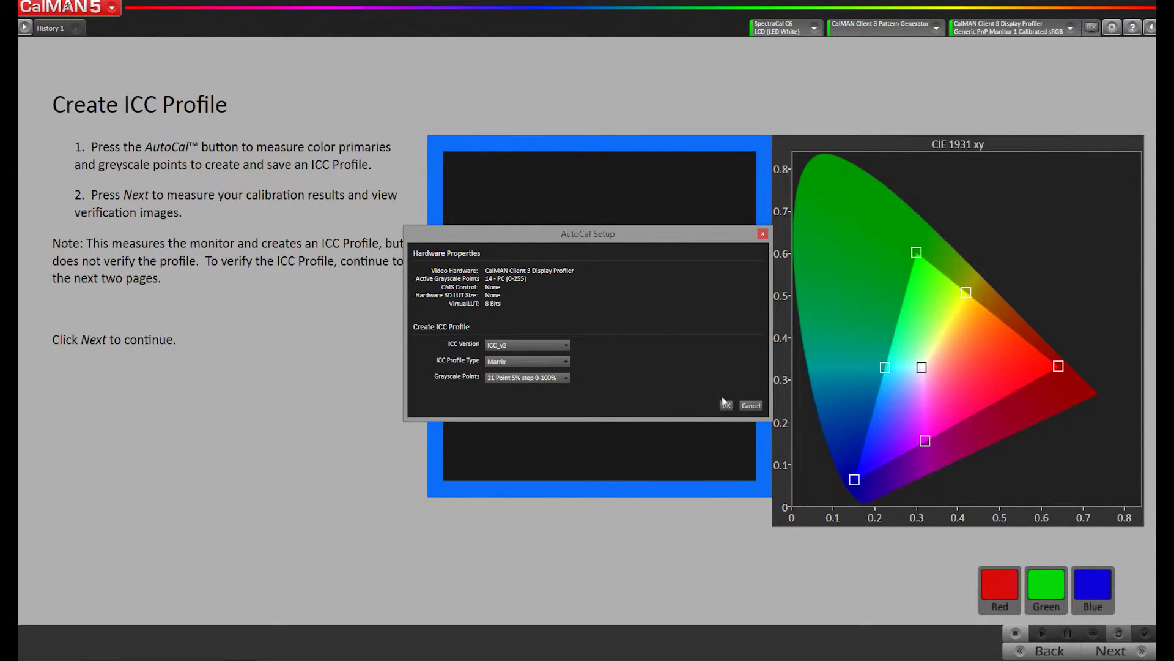
click(726, 405)
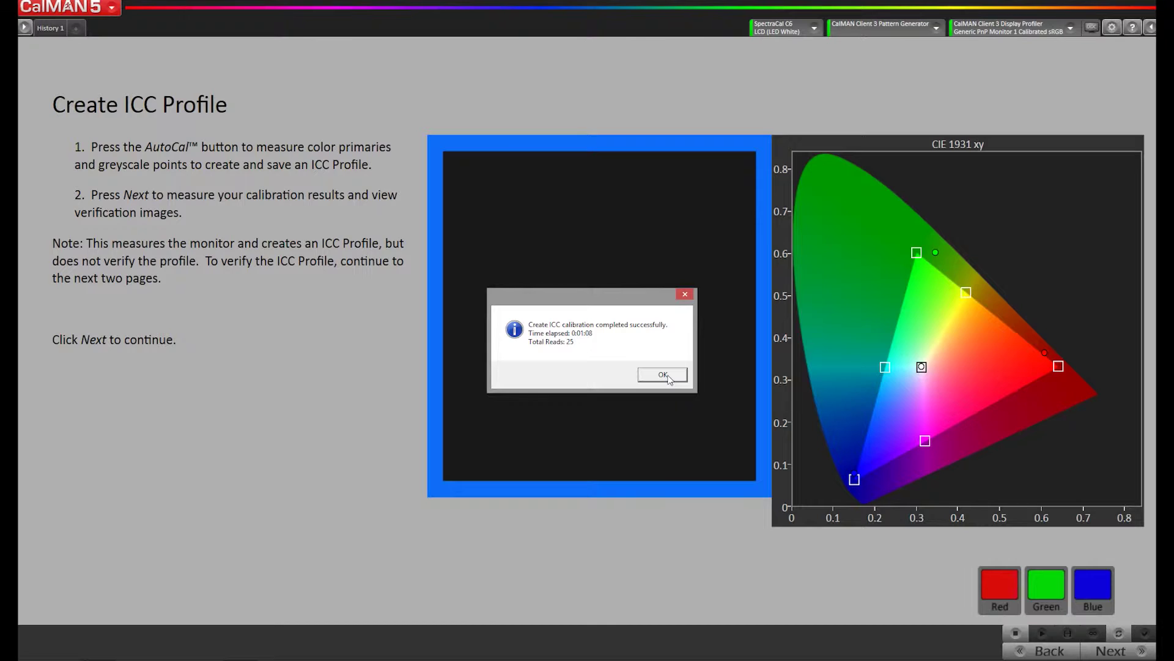
click(665, 376)
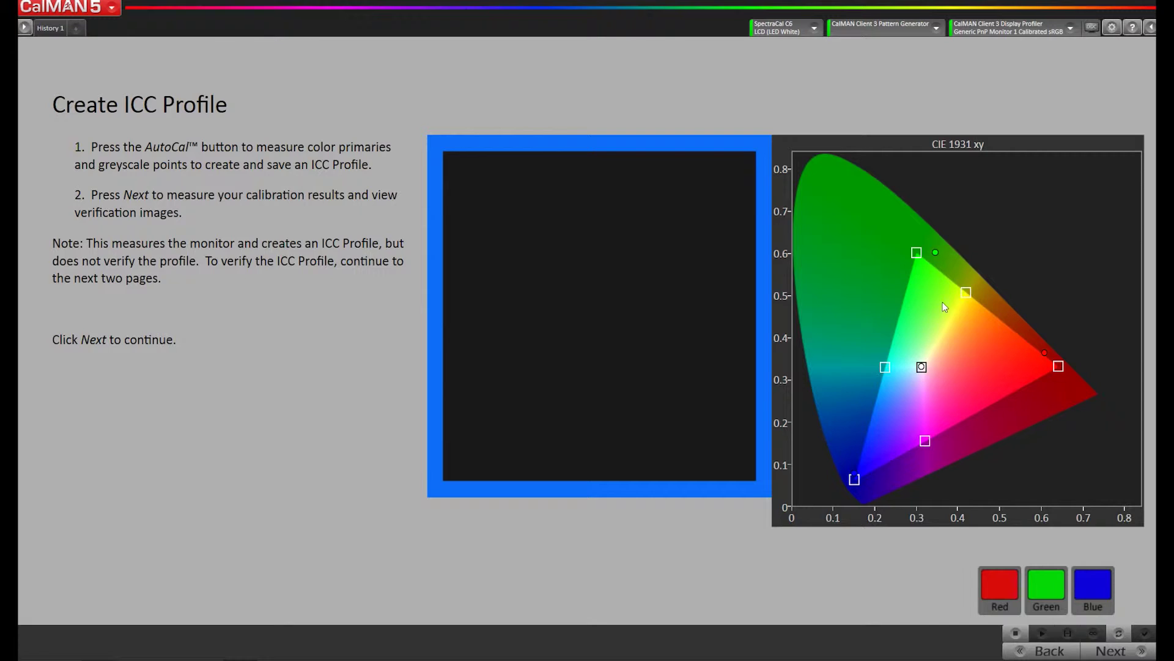
click(1131, 657)
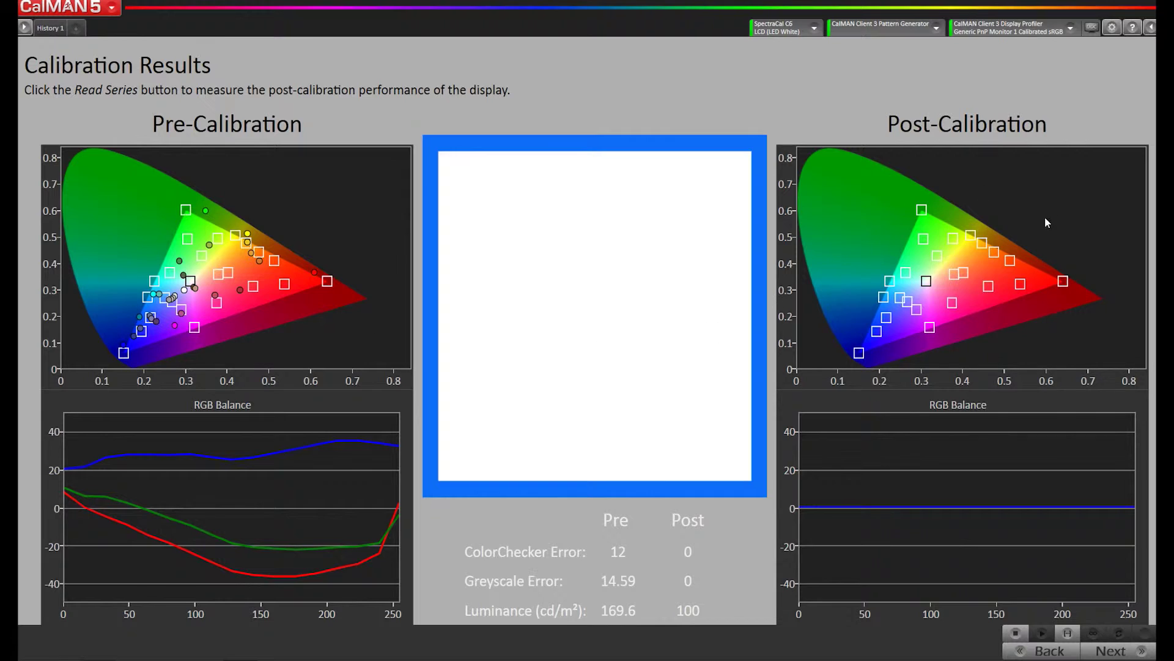
Step: Read the post-calibration series: ColorChecker error 1.77 and greyscale error 0.59
click(1068, 634)
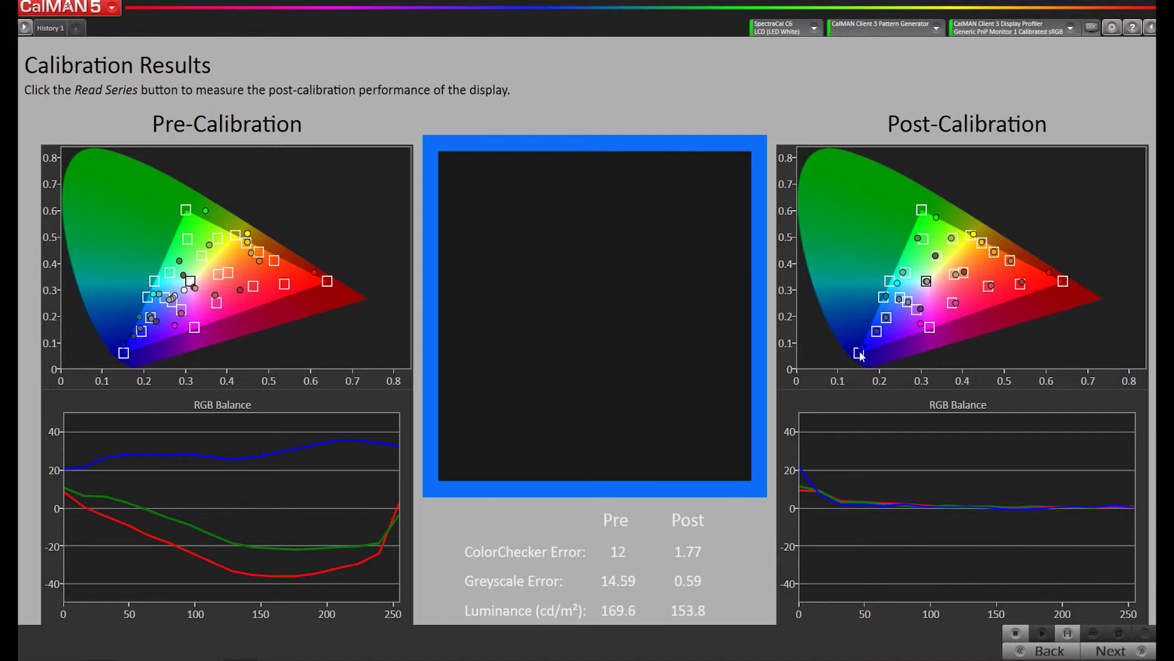
mouse_move(926, 329)
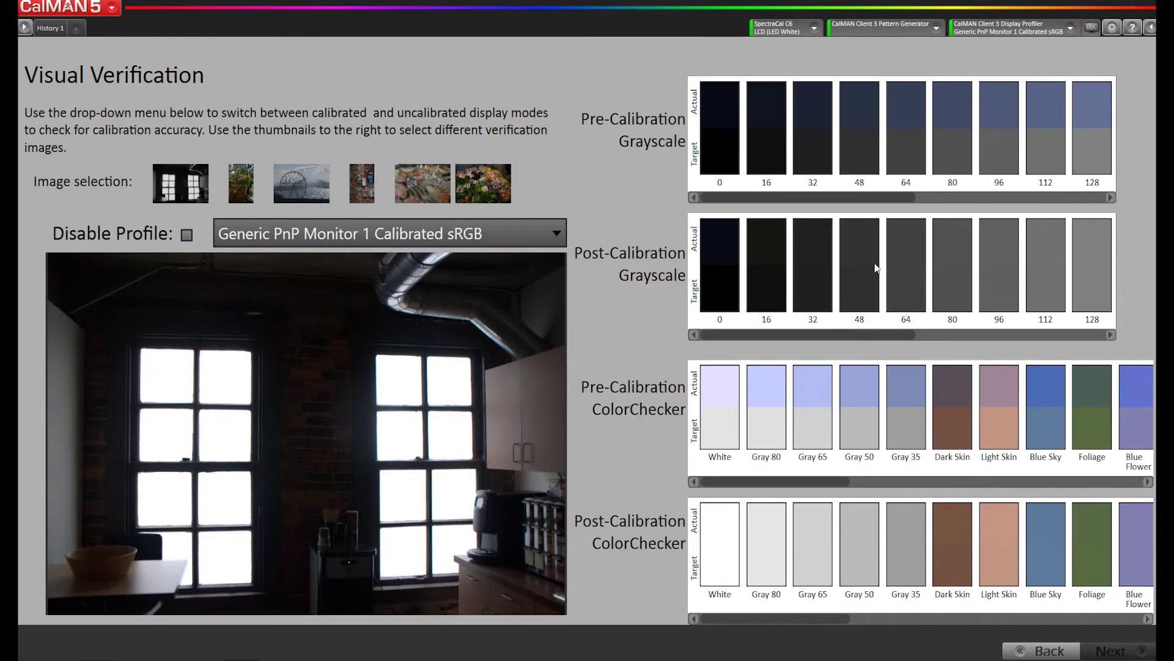
Step: Scroll the post- and pre-calibration grayscale swatches right to reveal levels 208 and 224
drag(776, 338, 928, 335)
drag(861, 199, 979, 196)
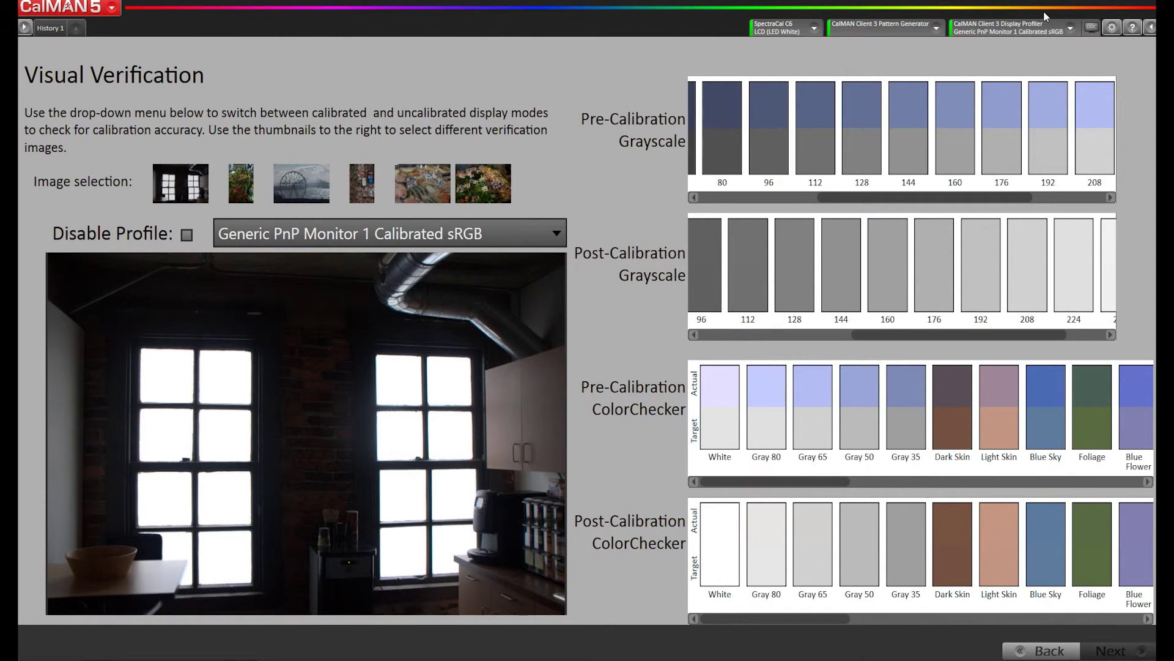
Step: Show the Display Profiler's display modes, with Generic PnP Monitor 1 Calibrated sRGB selected
click(1041, 27)
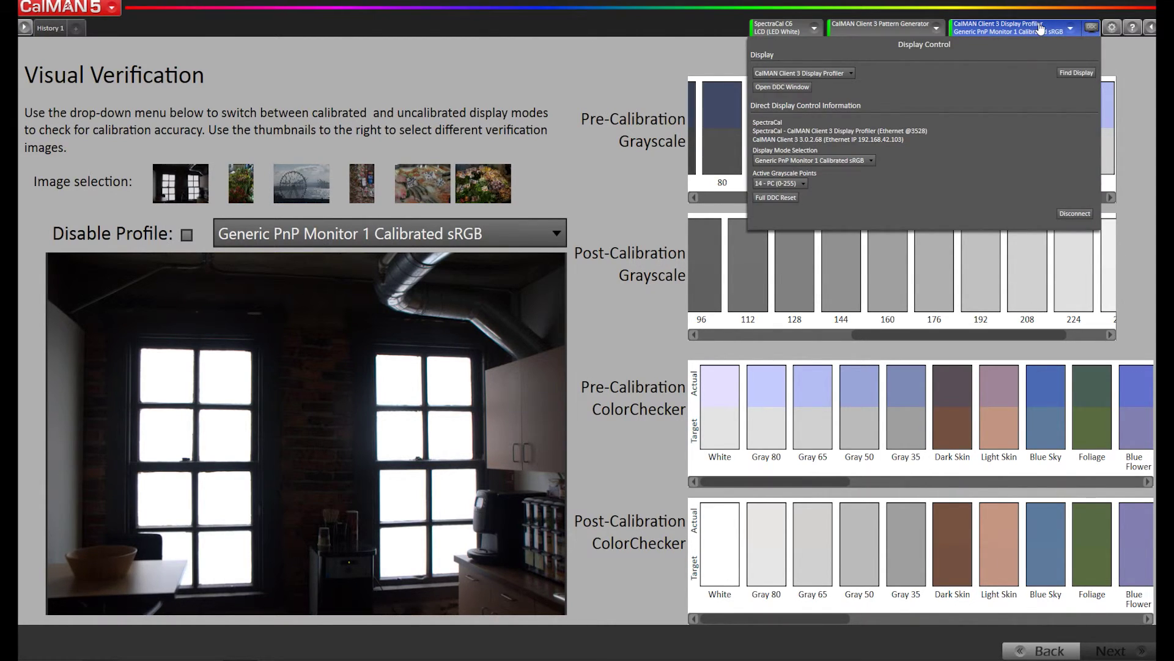
click(848, 160)
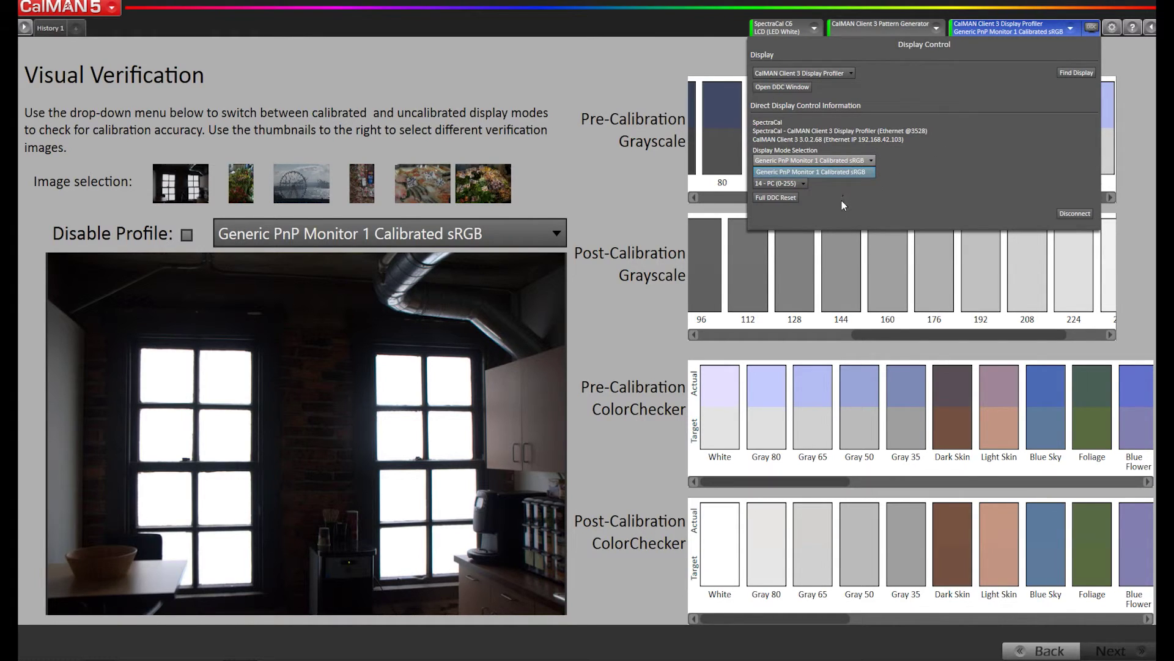